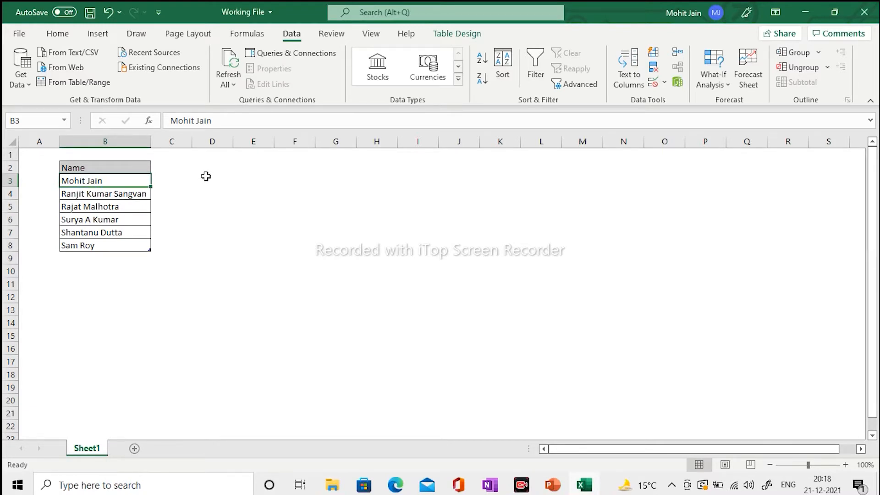
Step: Open the Name table from column B in the Power Query Editor as a table/range source
click(206, 177)
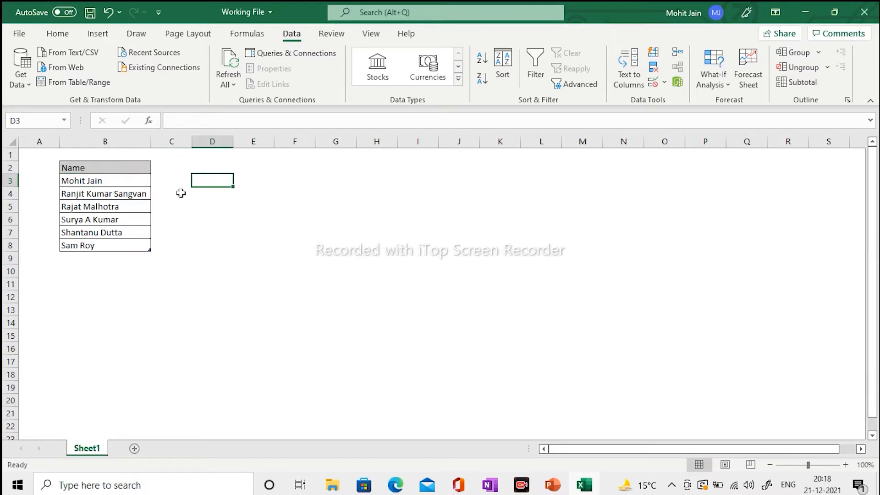
click(121, 182)
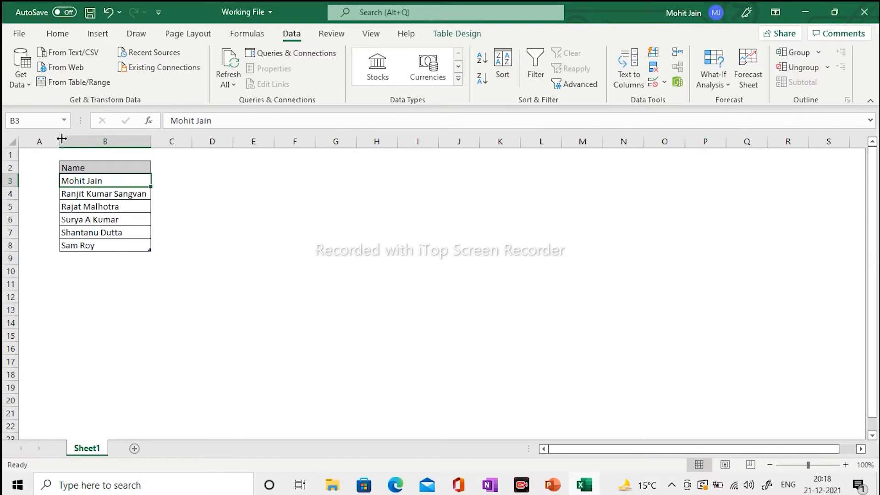
click(89, 83)
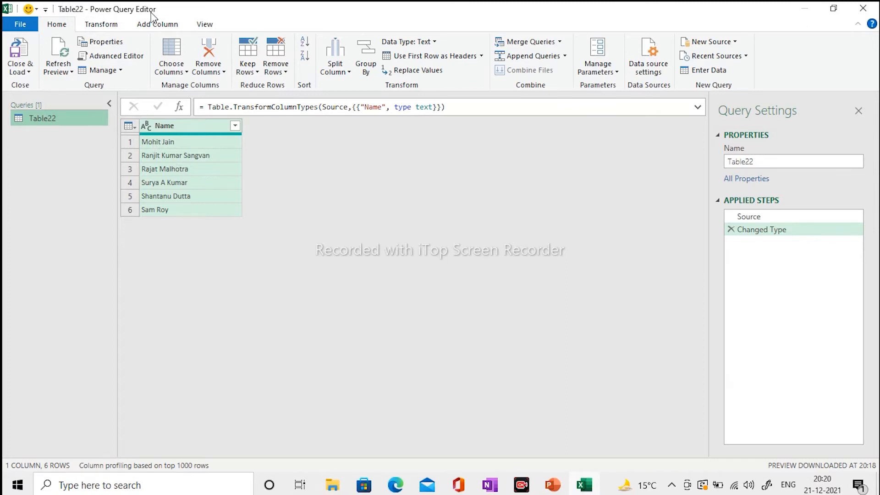
Step: Add a column from examples based on Name, entering two samples that combine the surname's first six letters with the first-name initial
click(159, 23)
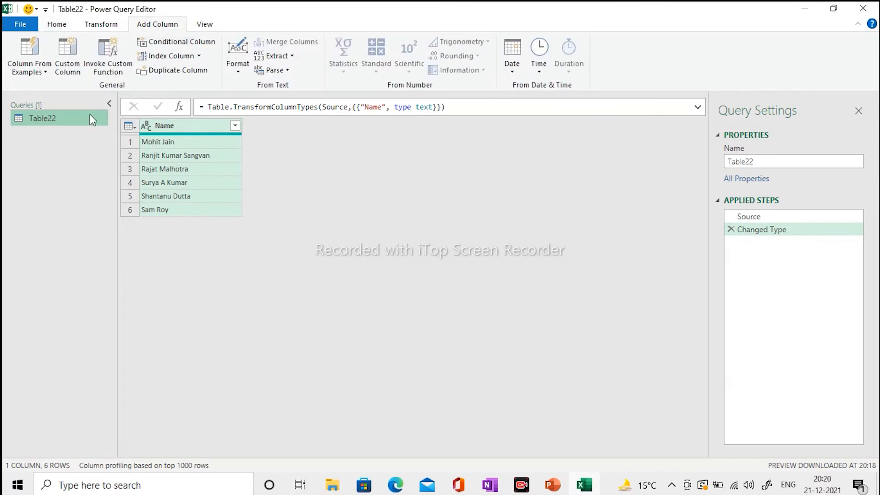
click(41, 78)
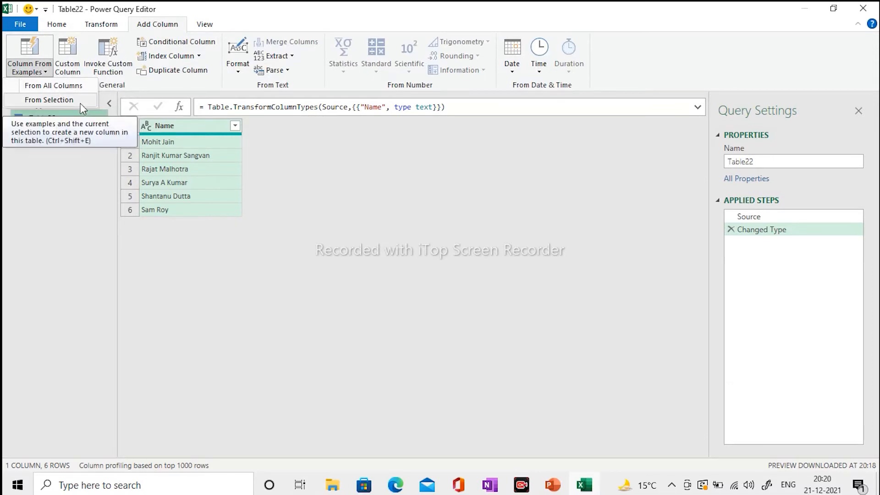
click(191, 130)
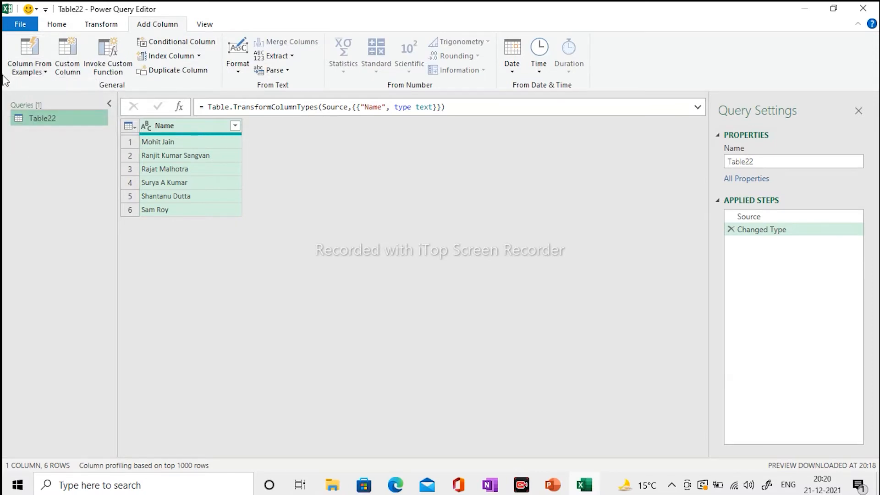
click(19, 51)
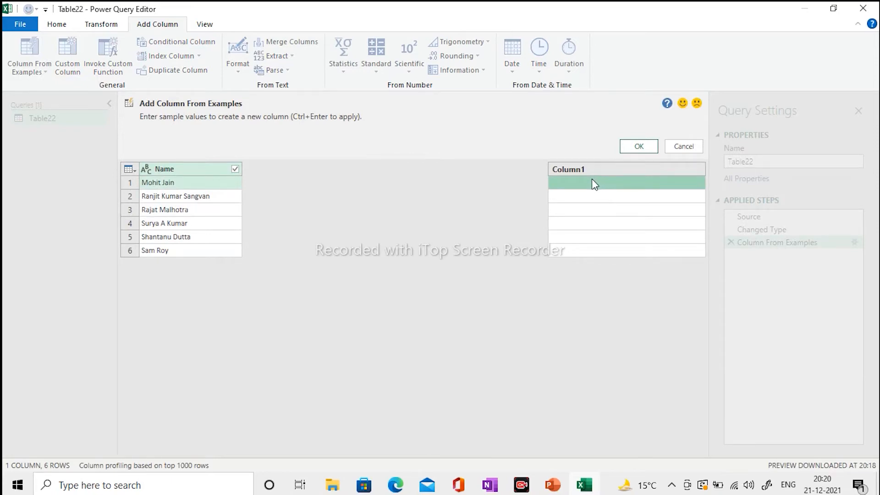
text(Jain)
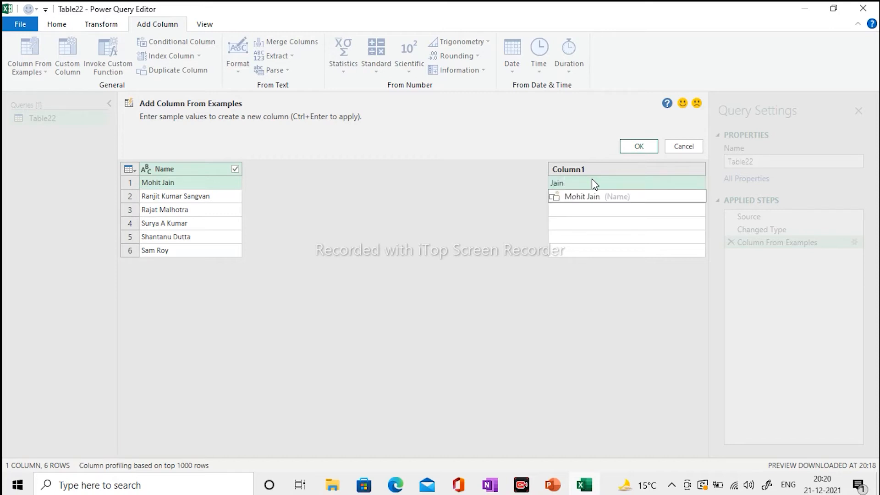
text(M)
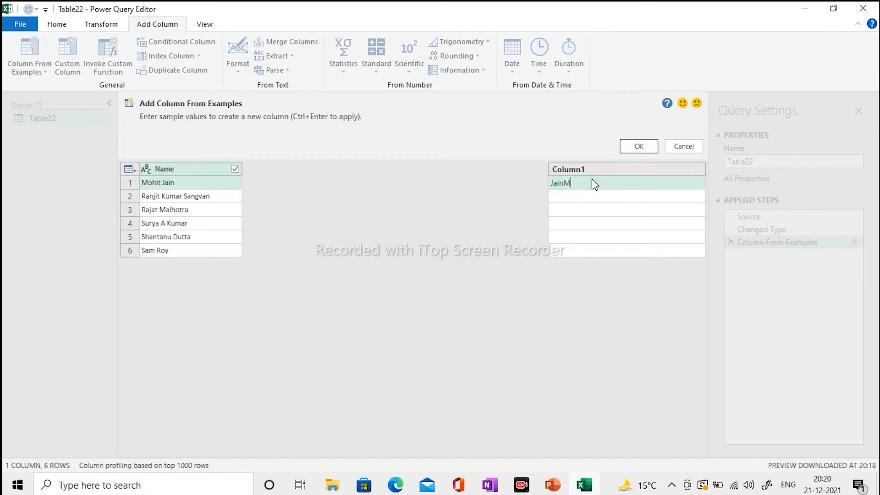
key(Return)
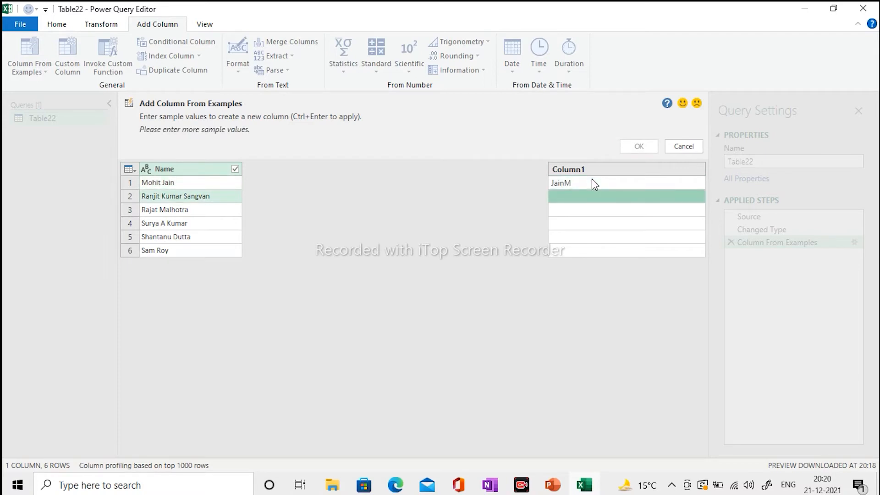
text(SangvaR)
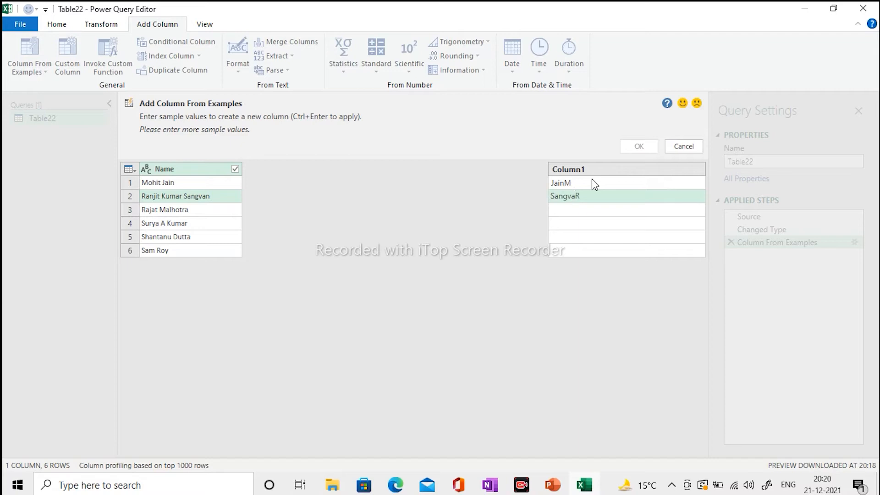
key(Return)
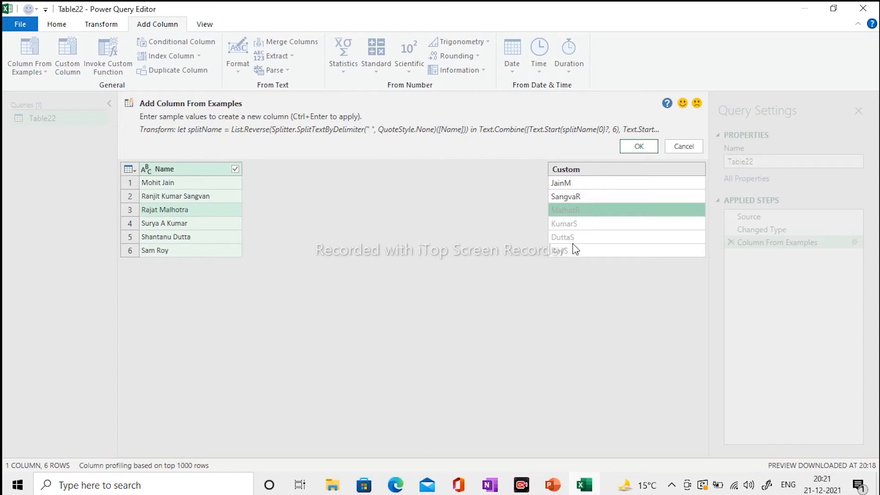
click(623, 149)
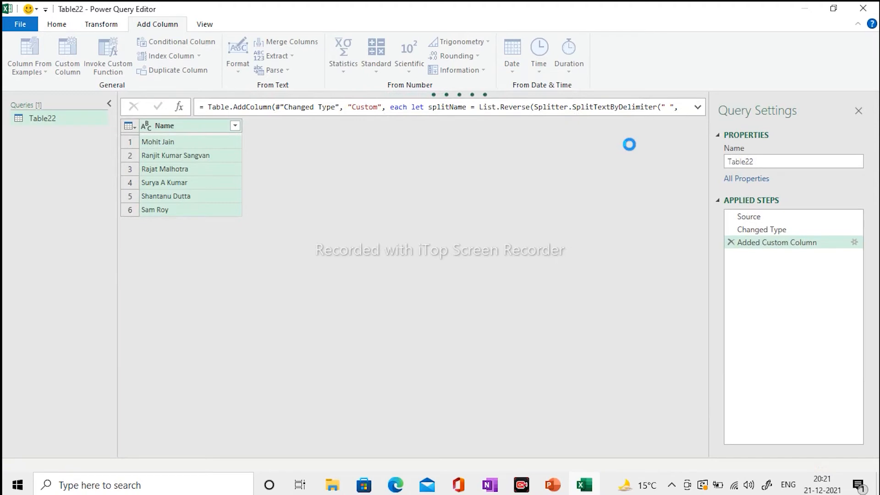
Step: Set the surname length in the custom column's Text.Start formula to 4 characters
click(698, 108)
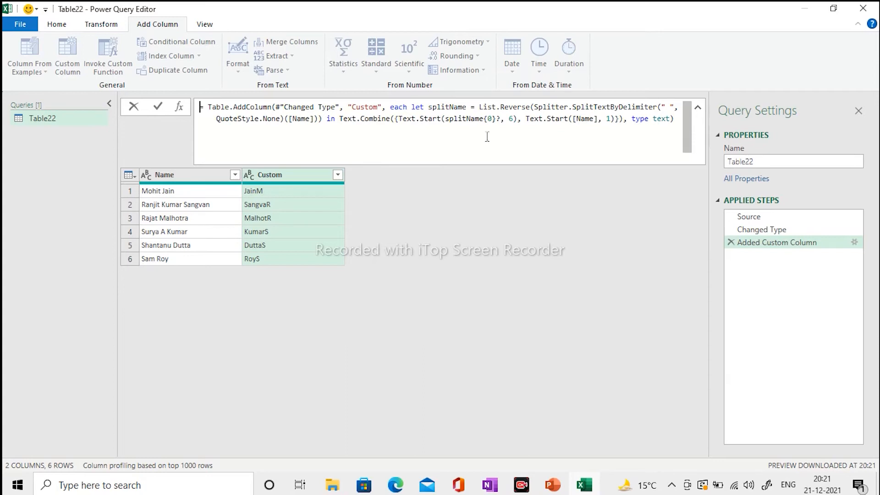
click(513, 120)
key(BackSpace)
text(4)
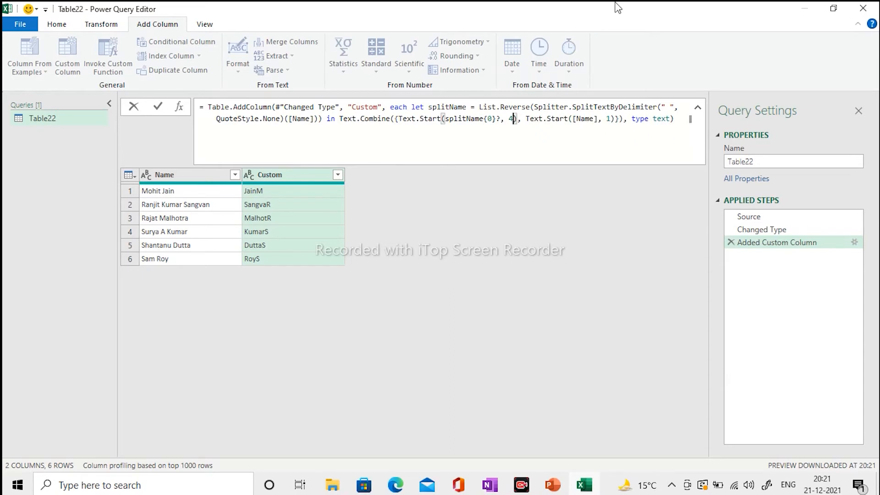
key(Return)
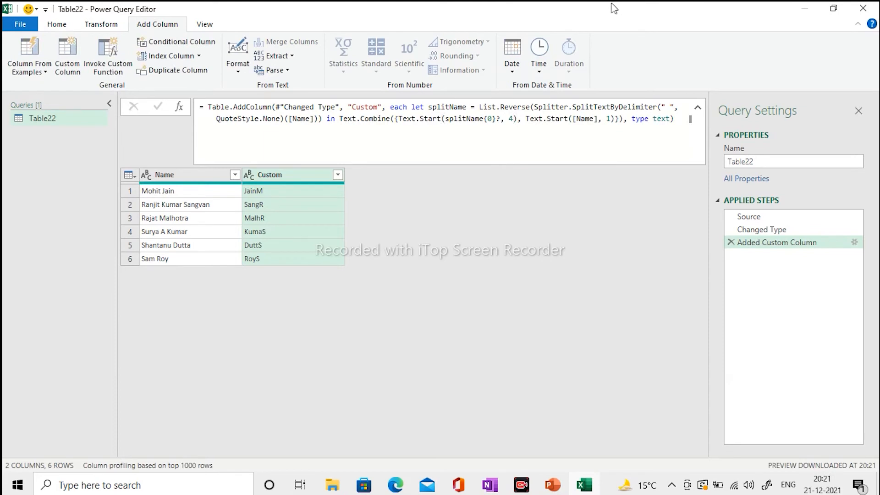
Step: Restore the surname length in the custom column's formula to 6 characters and review the column's step settings
click(514, 120)
key(BackSpace)
text(^)
key(BackSpace)
text(6)
key(Return)
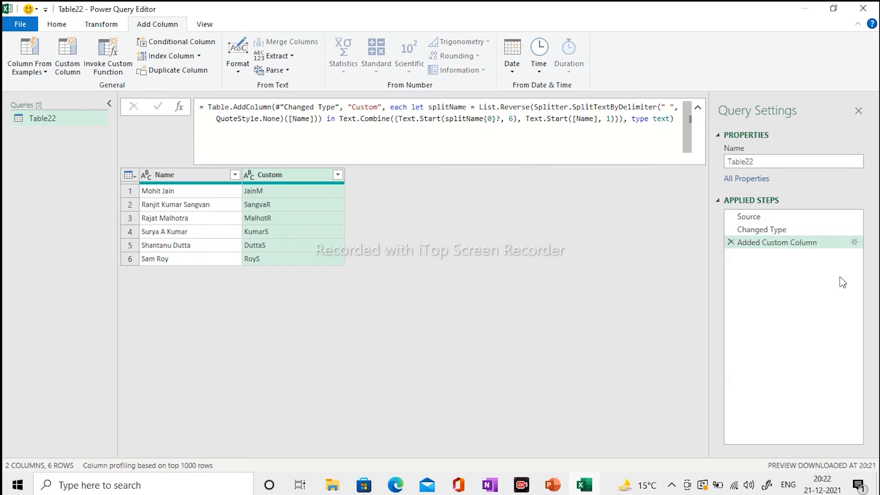
click(854, 243)
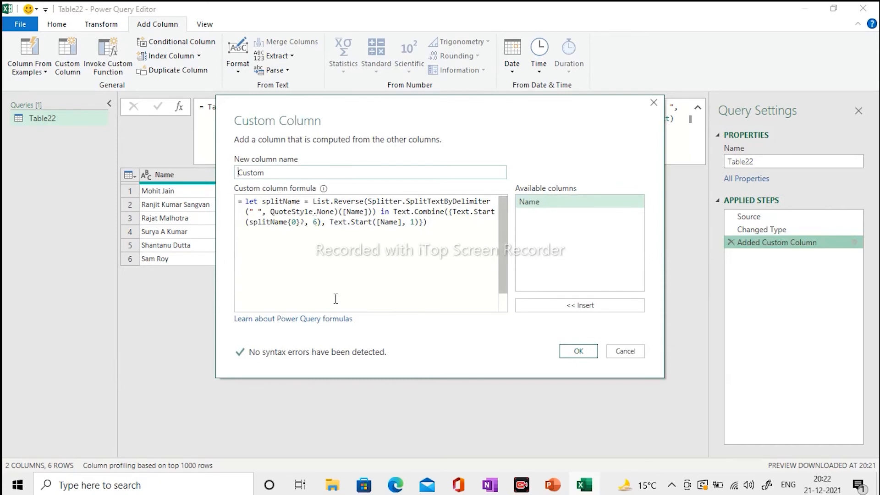
click(617, 351)
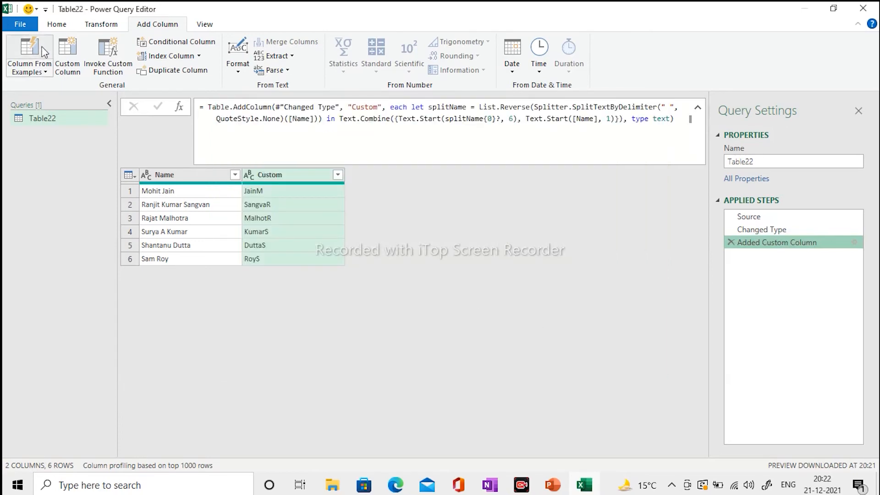
Step: Close the query and load it as a table into the existing worksheet at cell E2
click(22, 25)
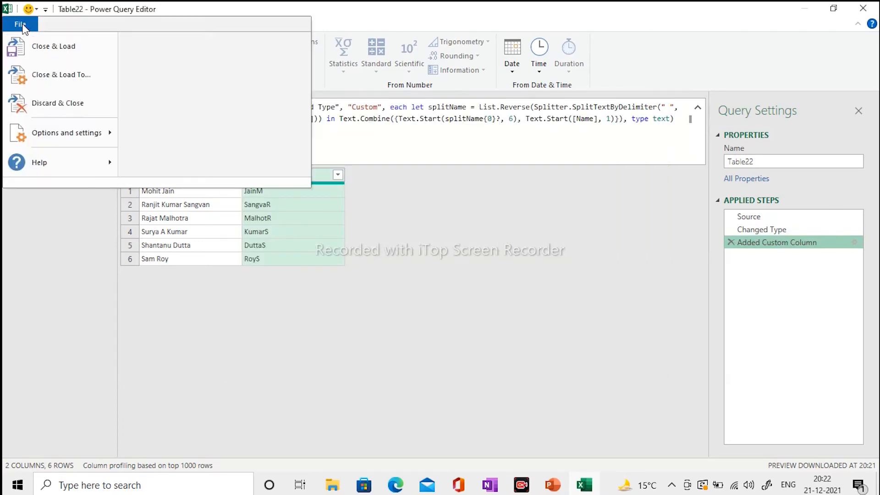
click(56, 80)
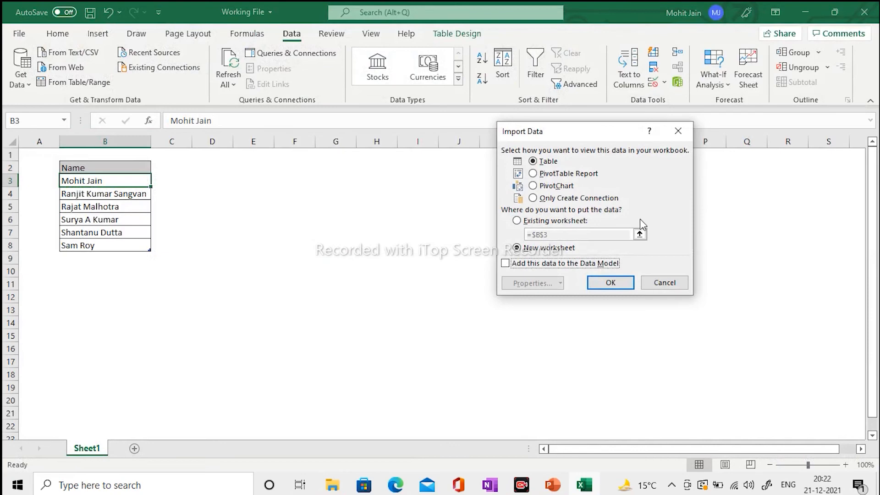
click(517, 221)
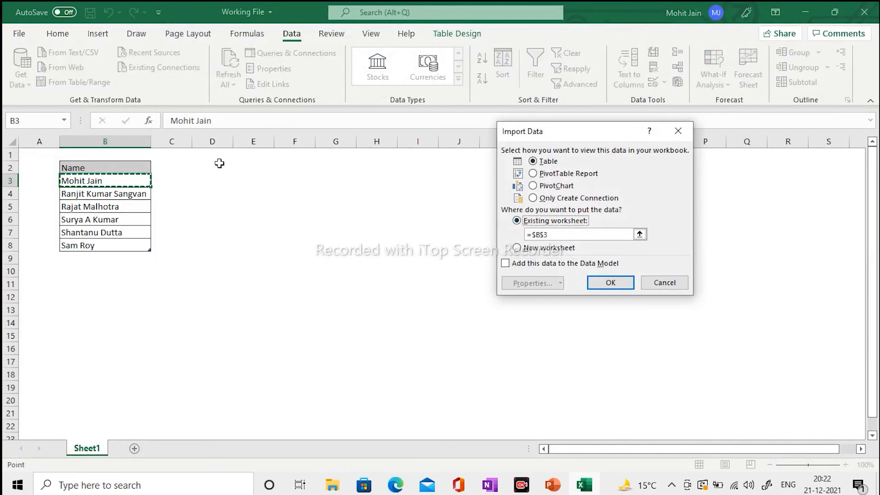
click(250, 168)
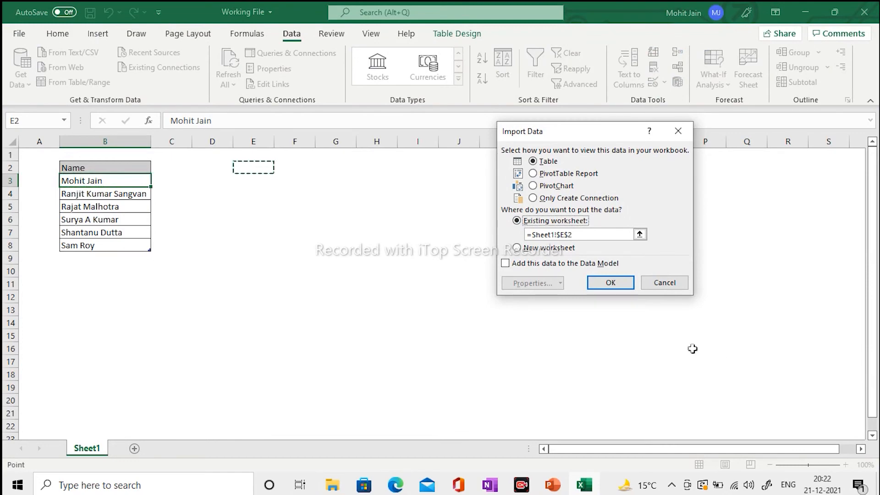
click(614, 282)
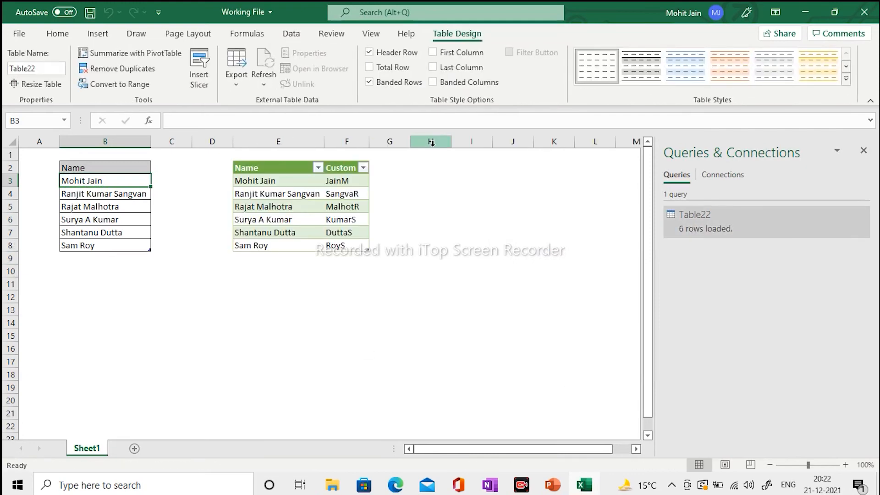
Step: Replace the last three letters of the surname in cell B4 with "hi" and refresh the loaded query table
click(131, 192)
key(F2)
key(BackSpace)
key(BackSpace)
key(BackSpace)
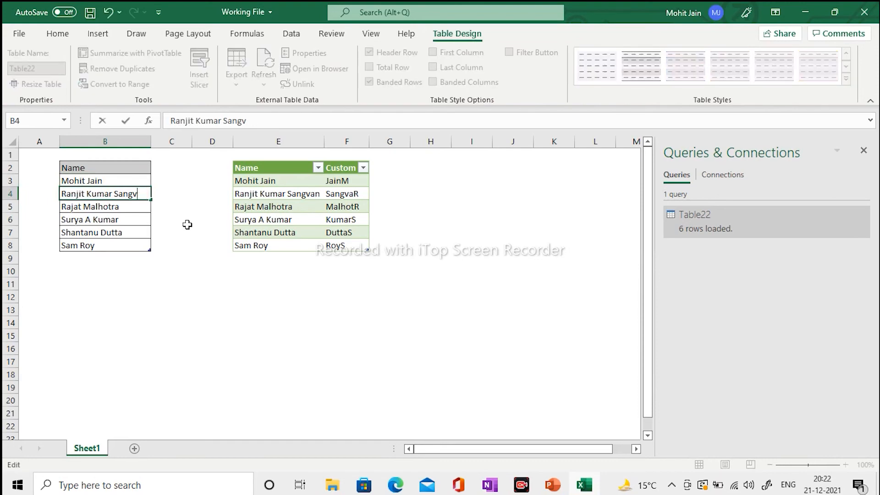
text(hi)
key(Return)
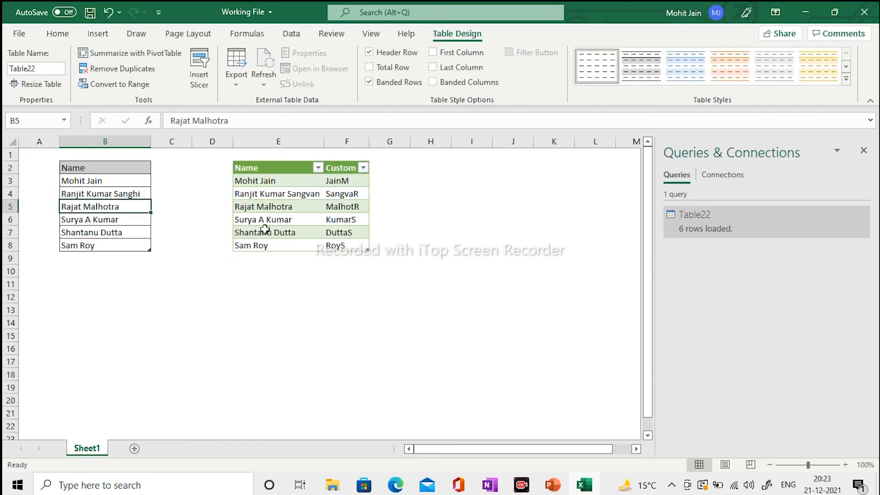
right_click(271, 211)
click(302, 216)
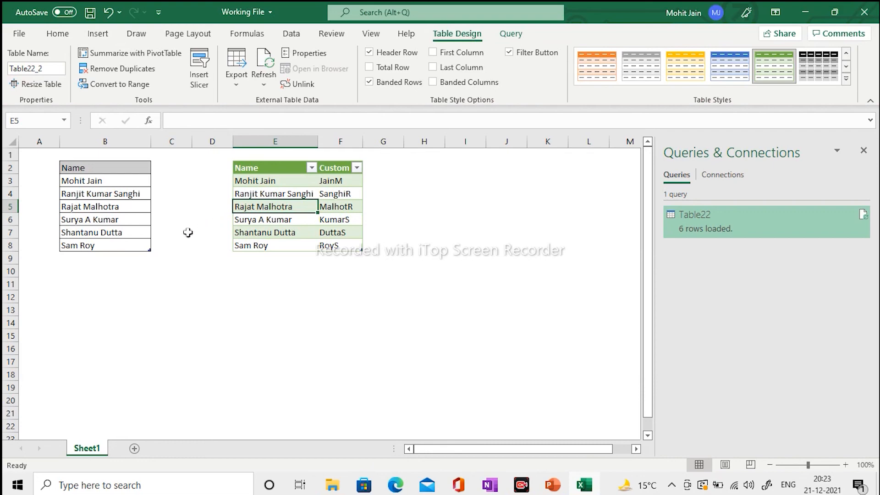
Step: Add a new person's full name in cell B9 below the source table and refresh the loaded query table
click(122, 258)
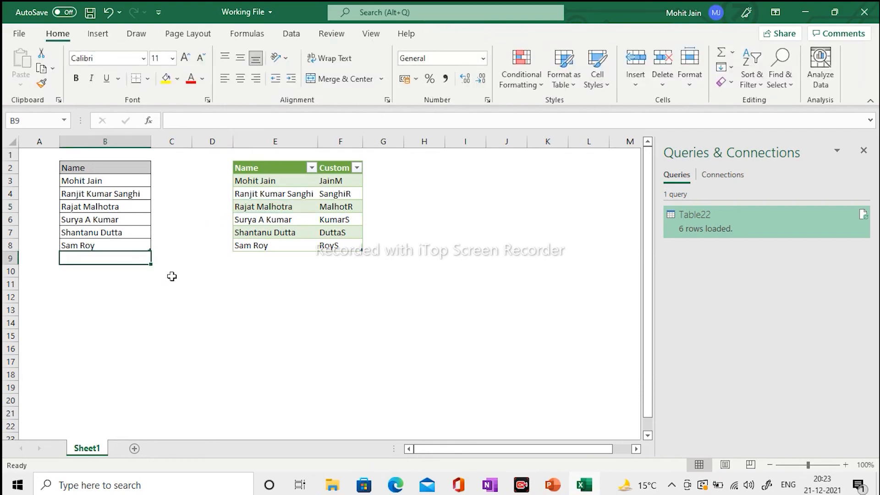
text(Sanja)
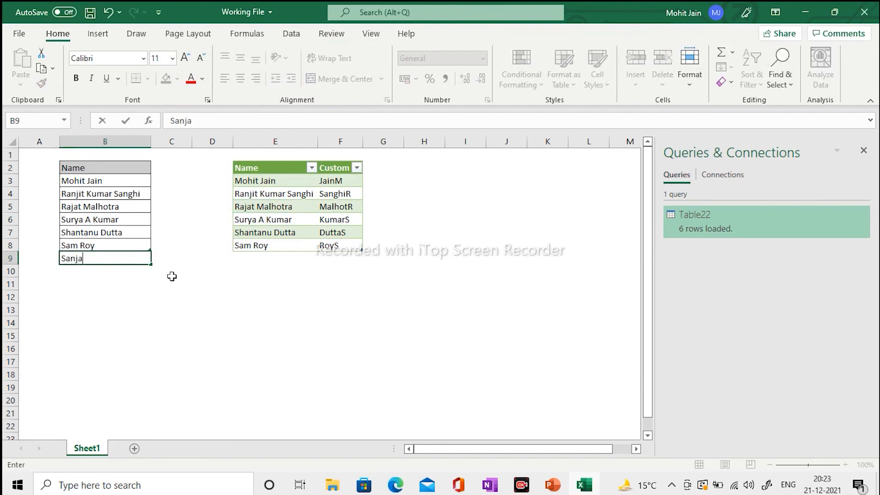
text(na Singhania)
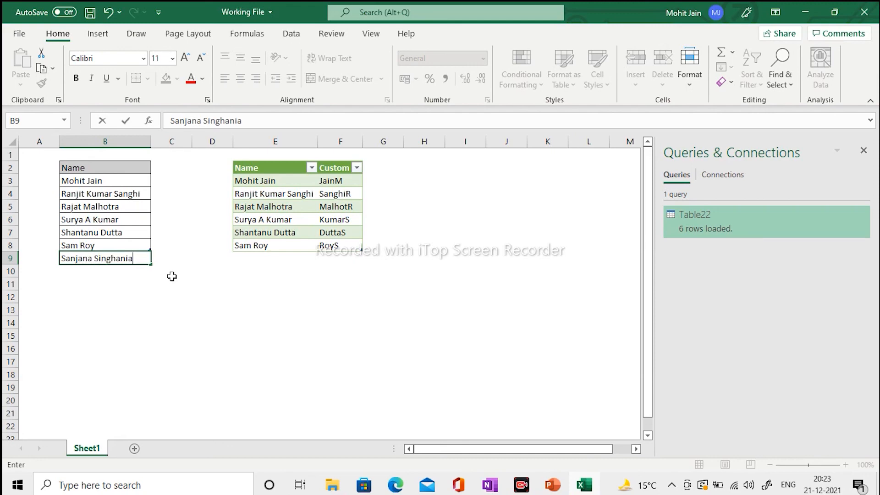
key(Return)
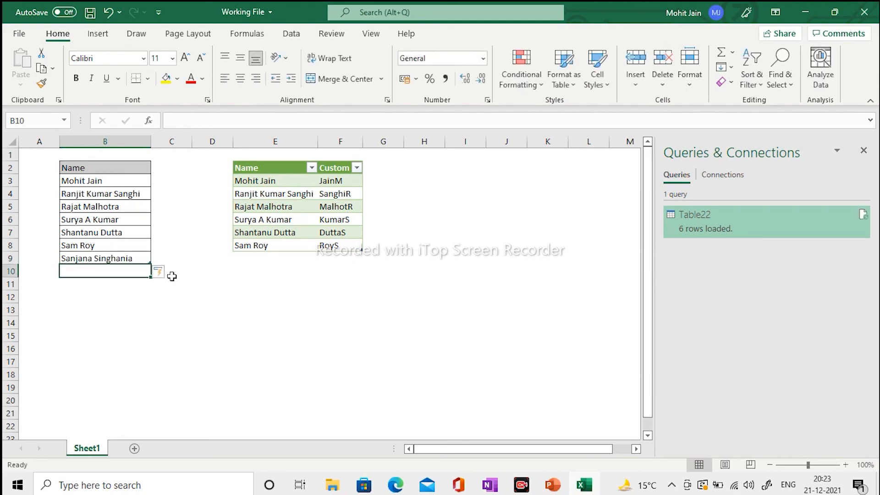
right_click(267, 210)
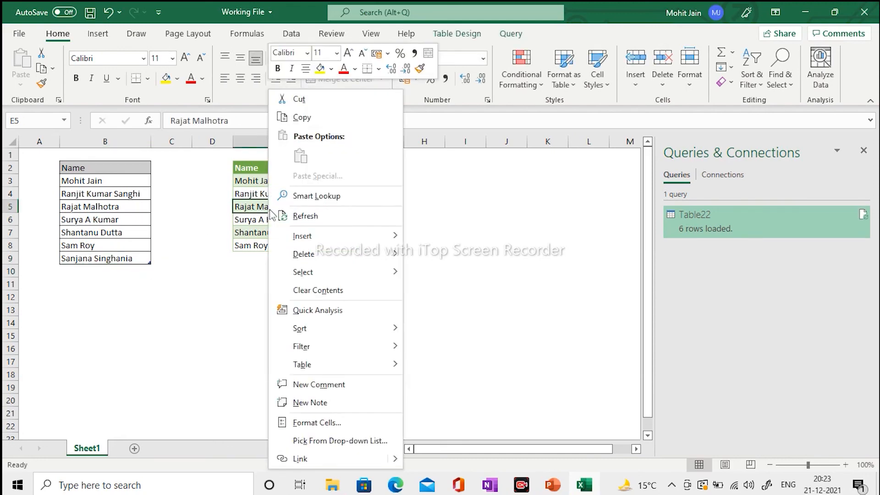
click(304, 214)
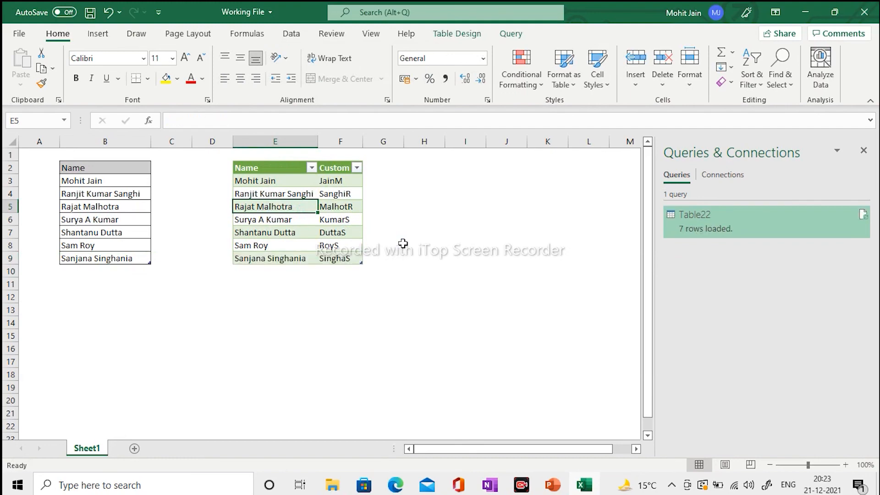